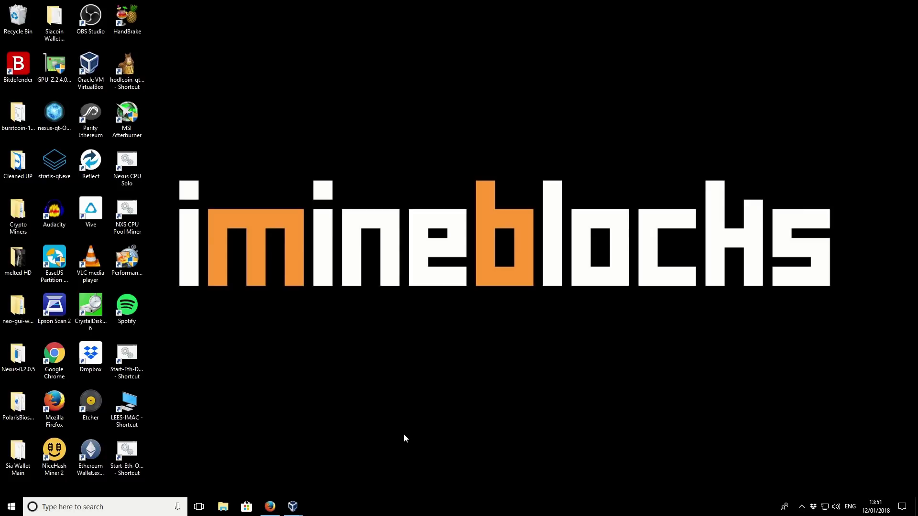
- Bring up Firefox on the Dagger Roadmap page and look over its web address
{"action": "left_click", "coordinate": [270, 507]}
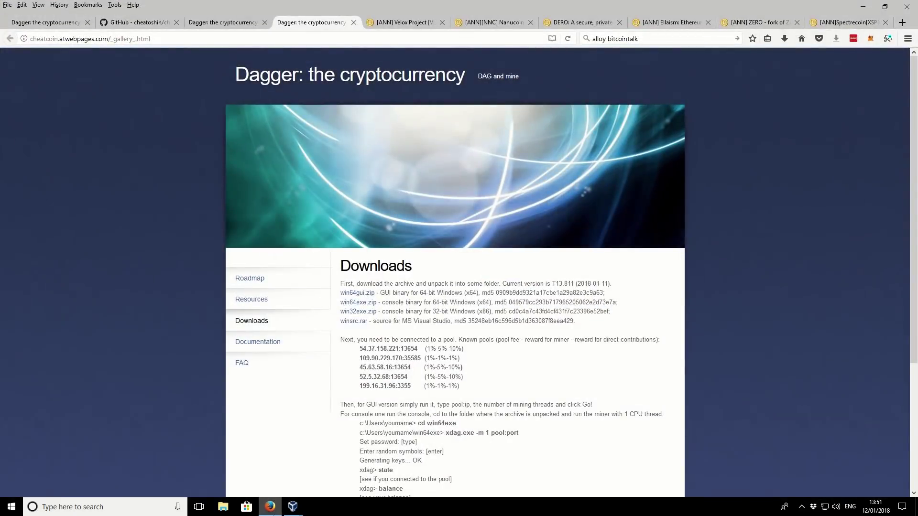
{"action": "left_click", "coordinate": [35, 24]}
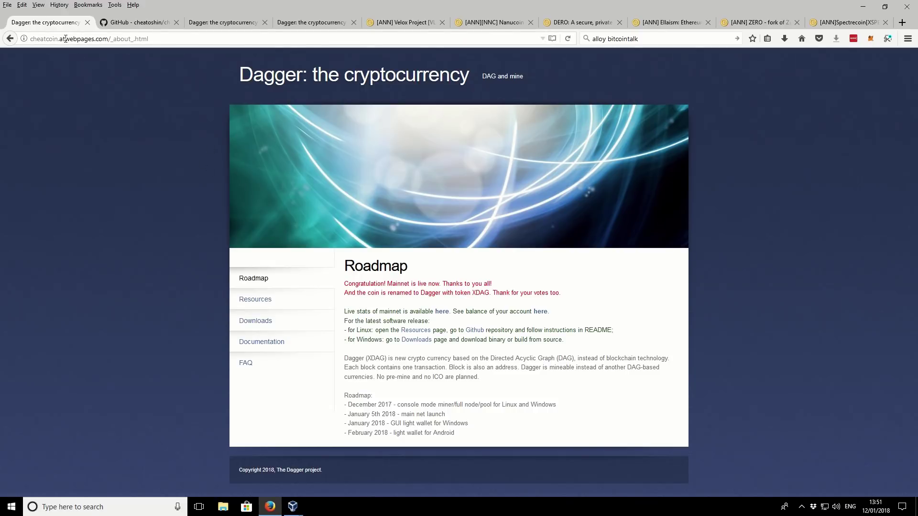
{"action": "left_click", "coordinate": [152, 37]}
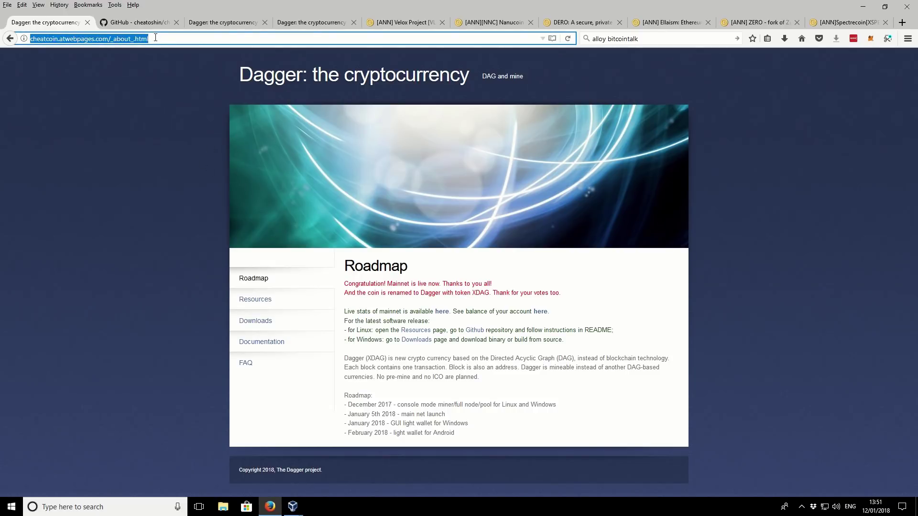
{"action": "left_click", "coordinate": [155, 38]}
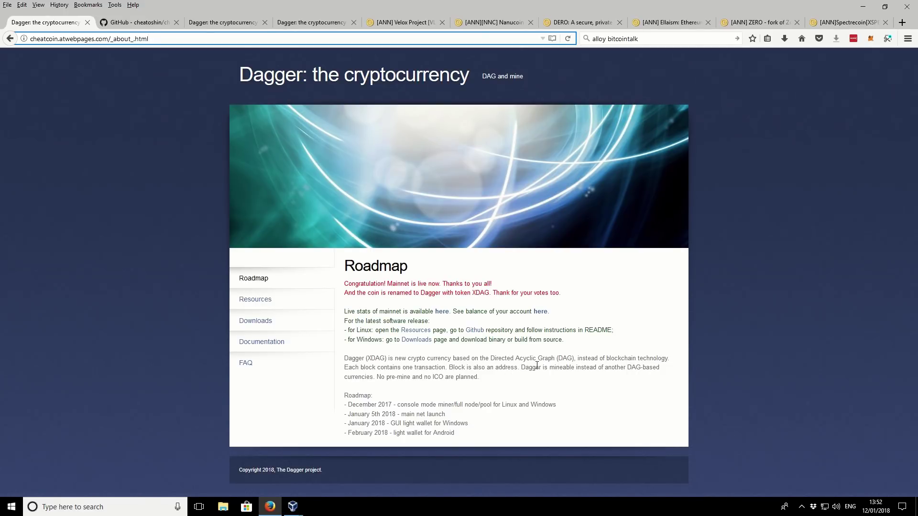
- Read the cheatcoin README's Main chain idea paragraphs, highlighting the 1024 XDAG per block figure
{"action": "left_click", "coordinate": [129, 23]}
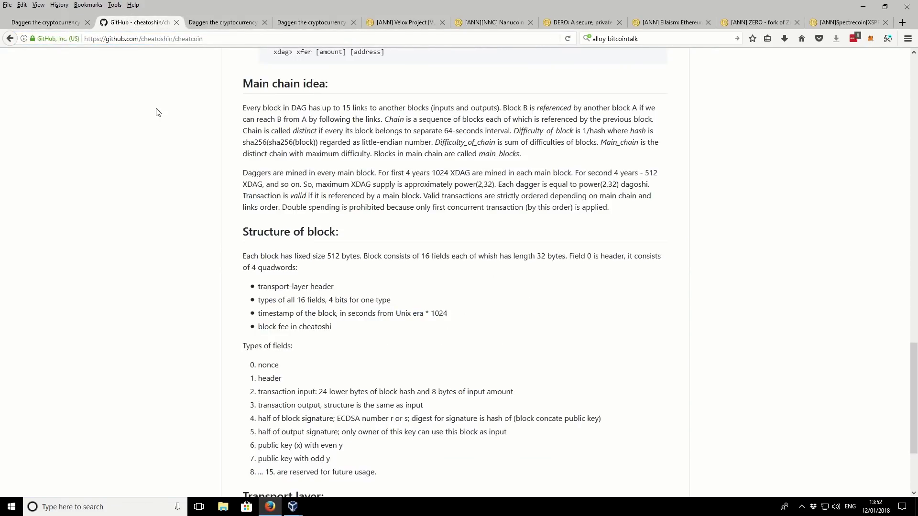
{"action": "scroll", "coordinate": [158, 112], "scroll_direction": "up", "scroll_amount": 2}
{"action": "left_click_drag", "start_coordinate": [245, 108], "coordinate": [636, 210]}
{"action": "left_click", "coordinate": [634, 209]}
{"action": "left_click_drag", "start_coordinate": [432, 172], "coordinate": [449, 173]}
{"action": "left_click", "coordinate": [450, 173]}
{"action": "scroll", "coordinate": [534, 196], "scroll_direction": "up", "scroll_amount": 2}
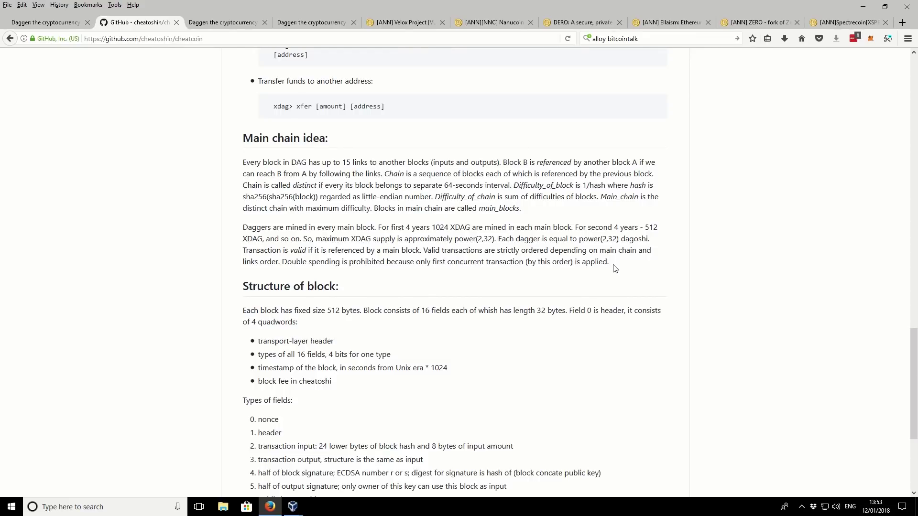
{"action": "scroll", "coordinate": [616, 268], "scroll_direction": "up", "scroll_amount": 4}
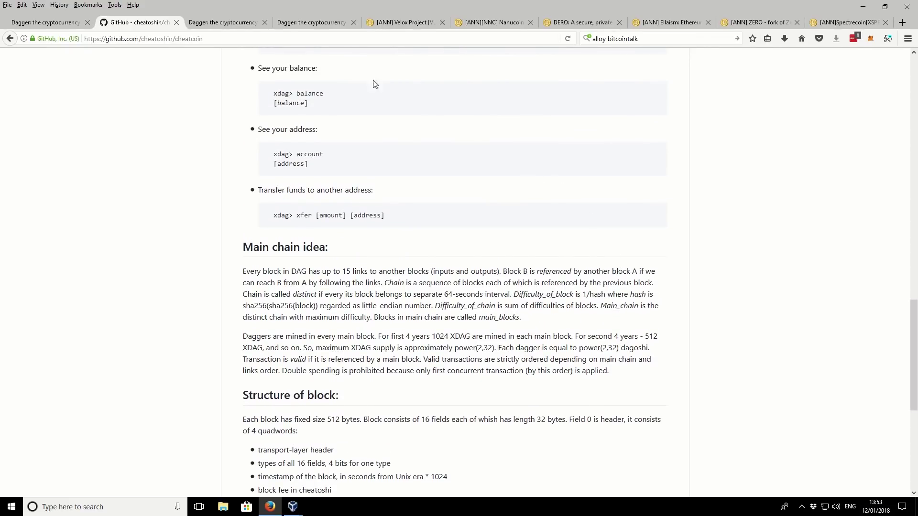
- Scroll the Dagger Downloads page down to its known pools list and console guidelines
{"action": "left_click", "coordinate": [213, 24]}
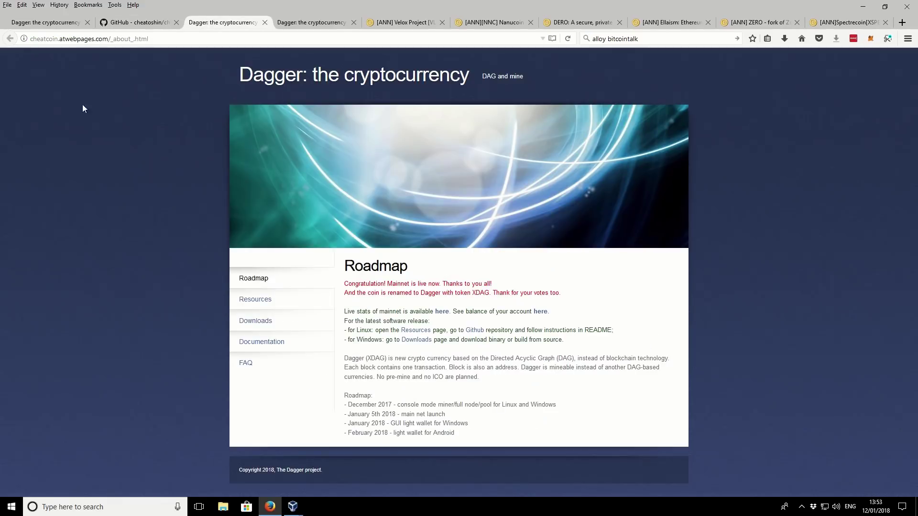
{"action": "left_click", "coordinate": [297, 23]}
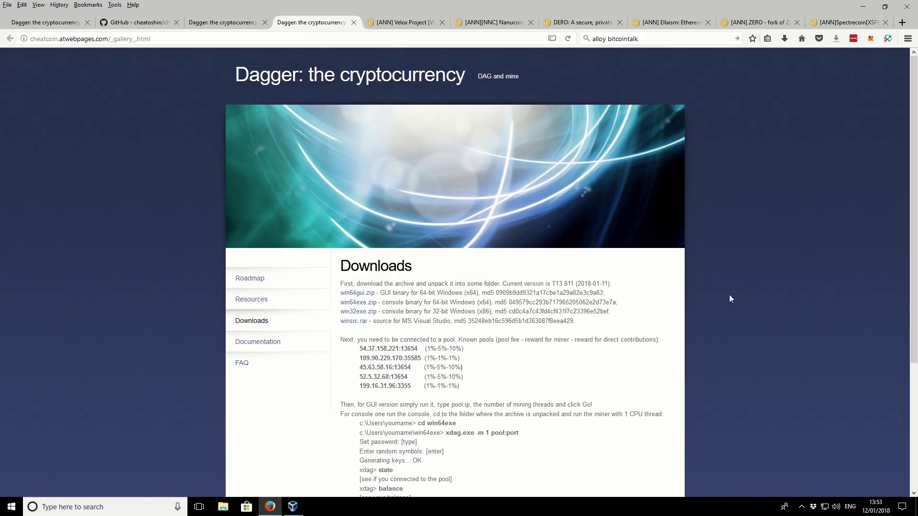
{"action": "scroll", "coordinate": [650, 297], "scroll_direction": "down", "scroll_amount": 3}
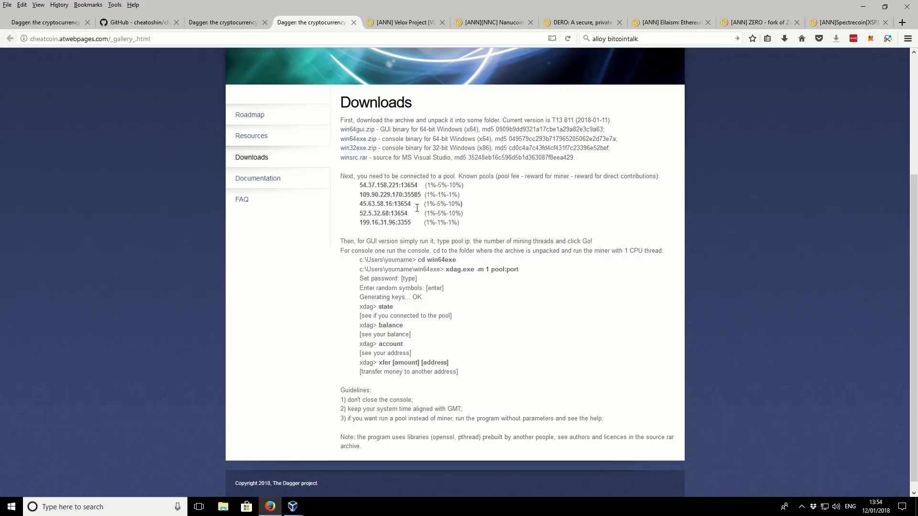
- Extract all of the Dagger Wallet win64gui zip into the VM's Downloads folder
{"action": "mouse_move", "coordinate": [293, 510]}
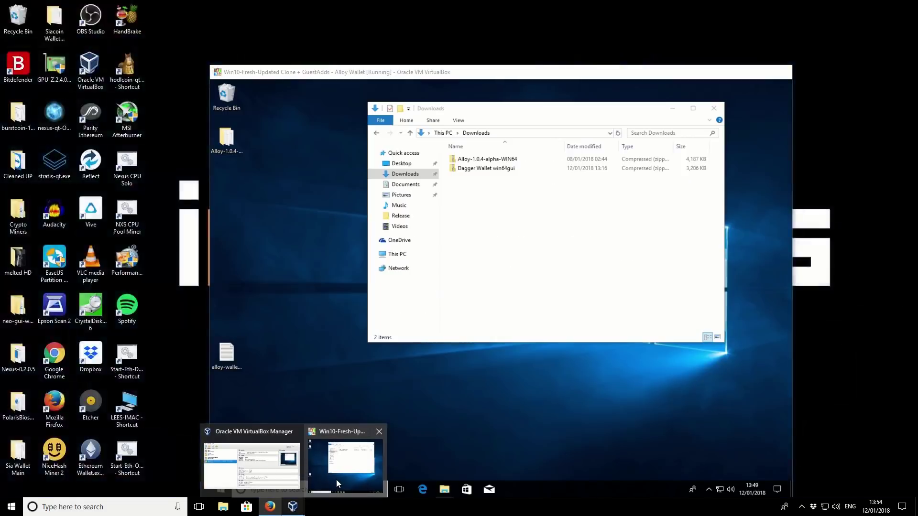
{"action": "left_click", "coordinate": [337, 480]}
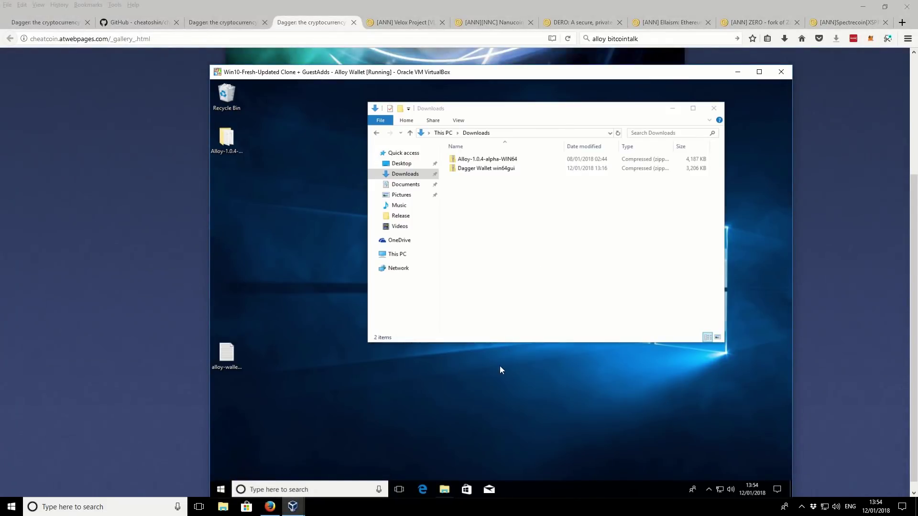
{"action": "left_click", "coordinate": [480, 173]}
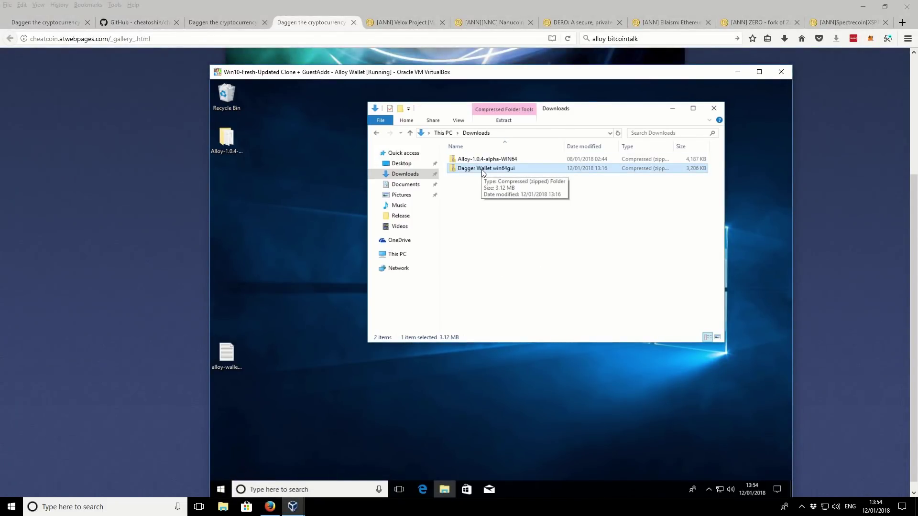
{"action": "right_click", "coordinate": [479, 168]}
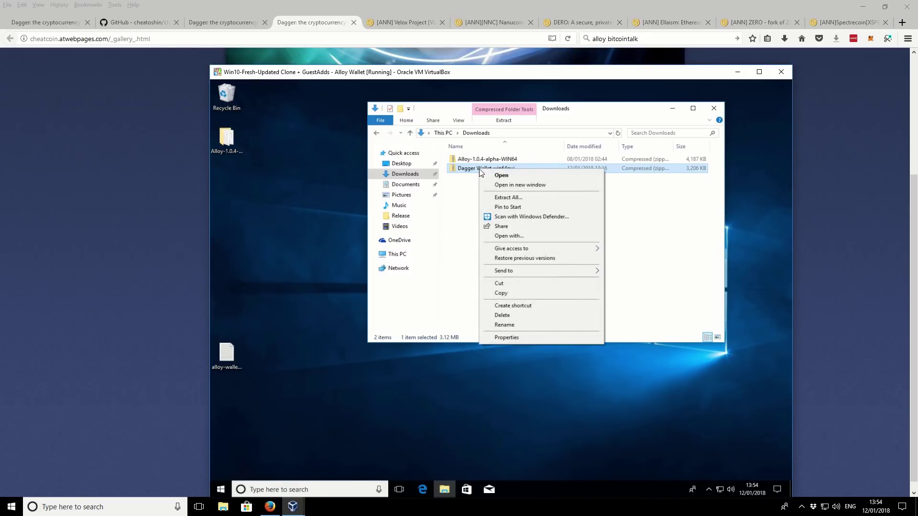
{"action": "left_click", "coordinate": [520, 197]}
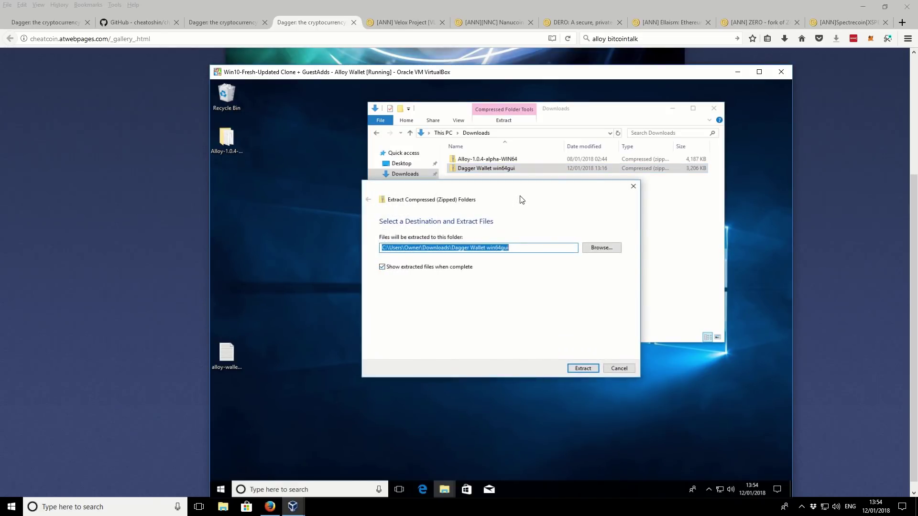
{"action": "left_click", "coordinate": [582, 368]}
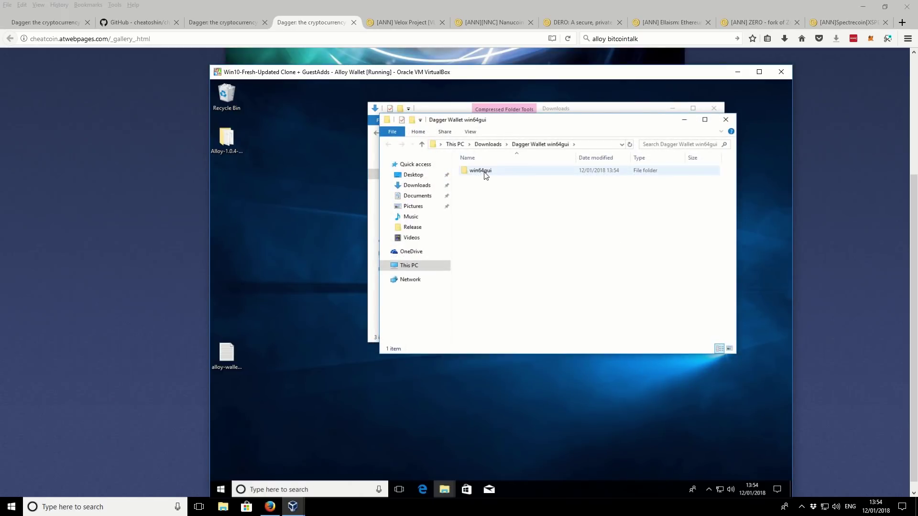
- Move the four wallet files up out of the inner win64gui folder and delete the empty folder
{"action": "double_click", "coordinate": [485, 171]}
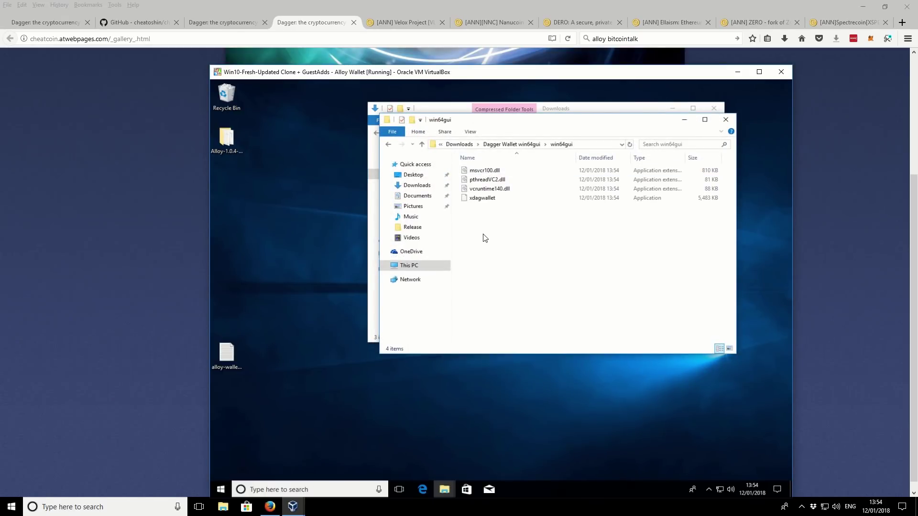
{"action": "key", "text": "ctrl+a"}
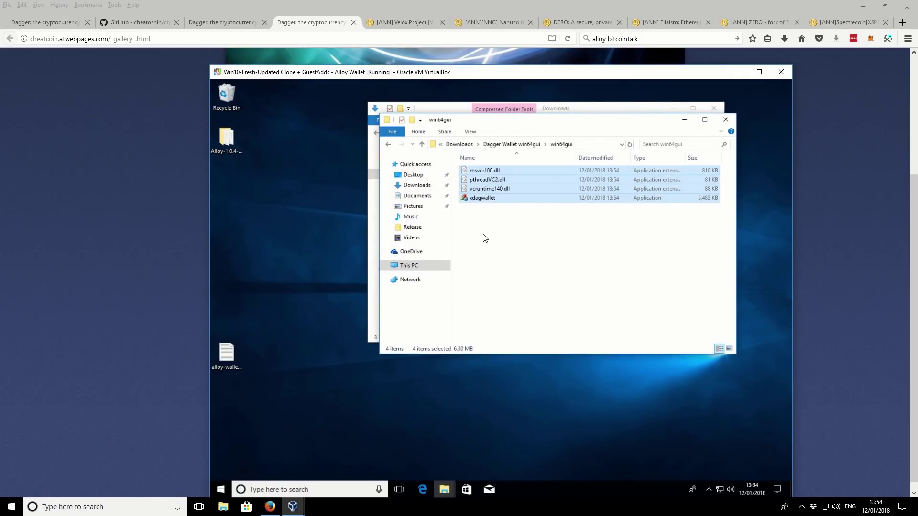
{"action": "left_click", "coordinate": [422, 143]}
{"action": "key", "text": "ctrl+v"}
{"action": "left_click", "coordinate": [484, 173]}
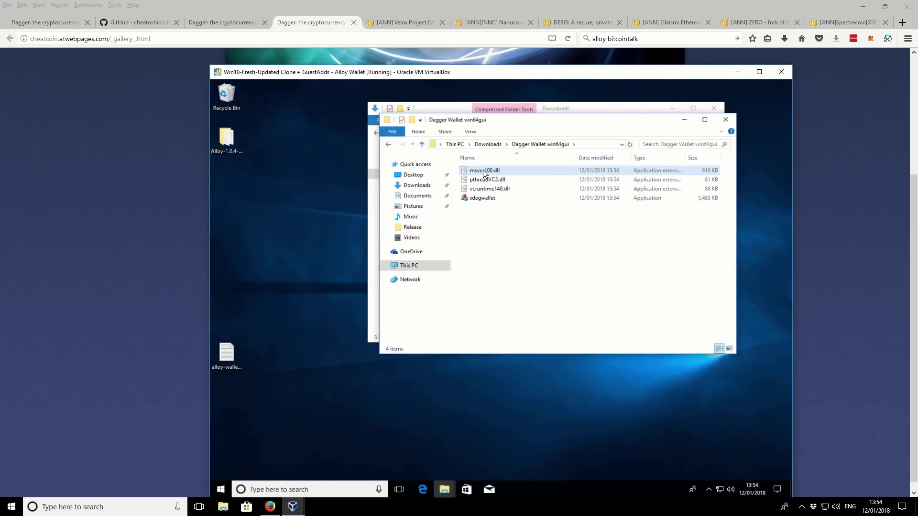
{"action": "key", "text": "Delete"}
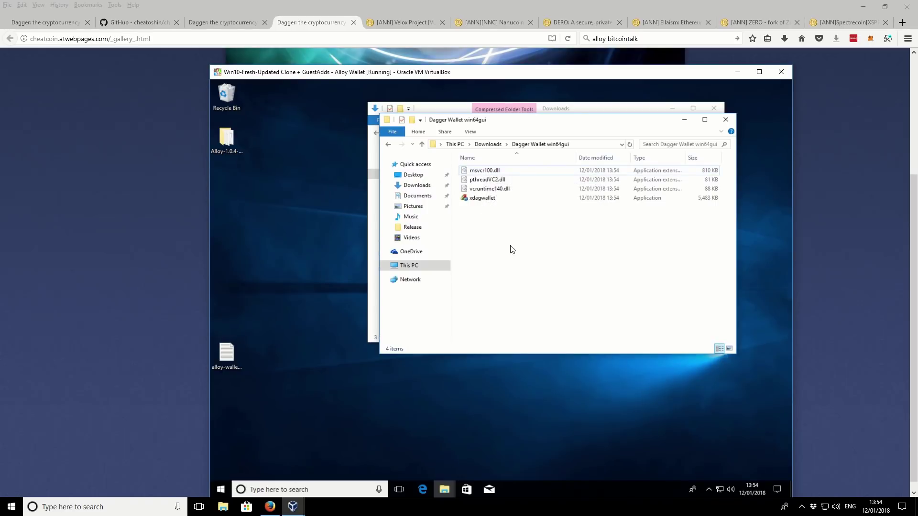
{"action": "left_click", "coordinate": [726, 119]}
- Copy the Dagger Wallet win64gui folder onto the VM desktop and clear other windows away
{"action": "left_click", "coordinate": [460, 179]}
{"action": "left_click", "coordinate": [460, 179]}
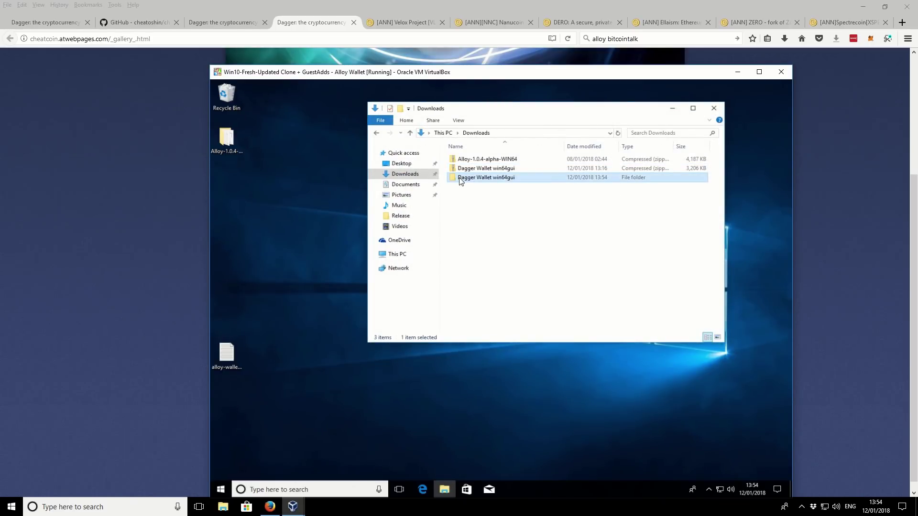
{"action": "left_click", "coordinate": [259, 201]}
{"action": "key", "text": "ctrl+v"}
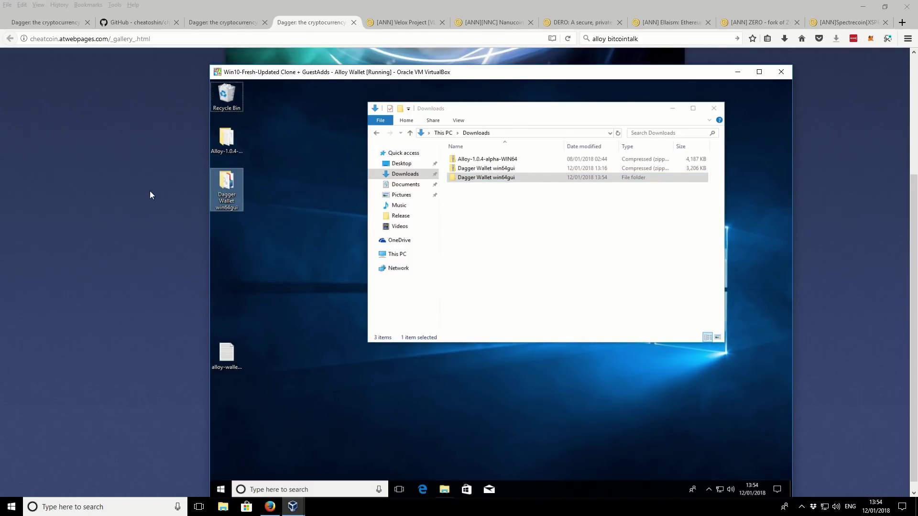
{"action": "left_click", "coordinate": [672, 108]}
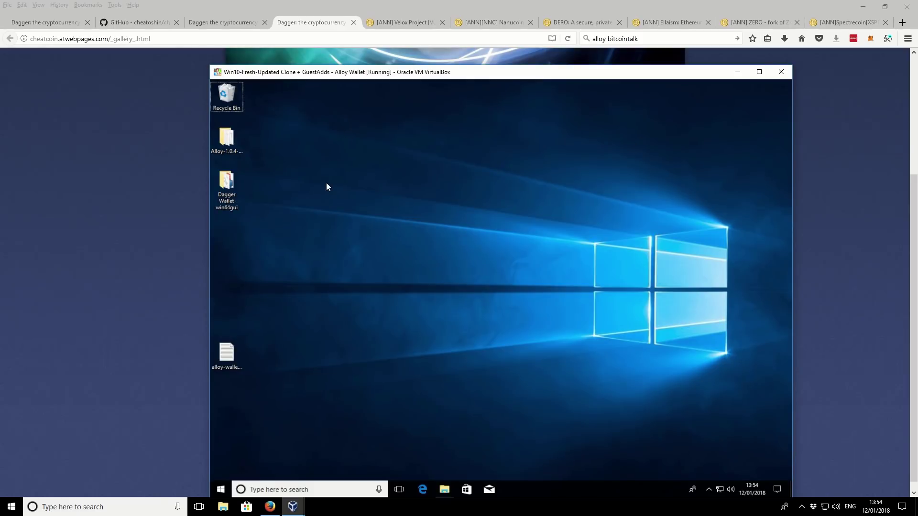
{"action": "left_click", "coordinate": [862, 7]}
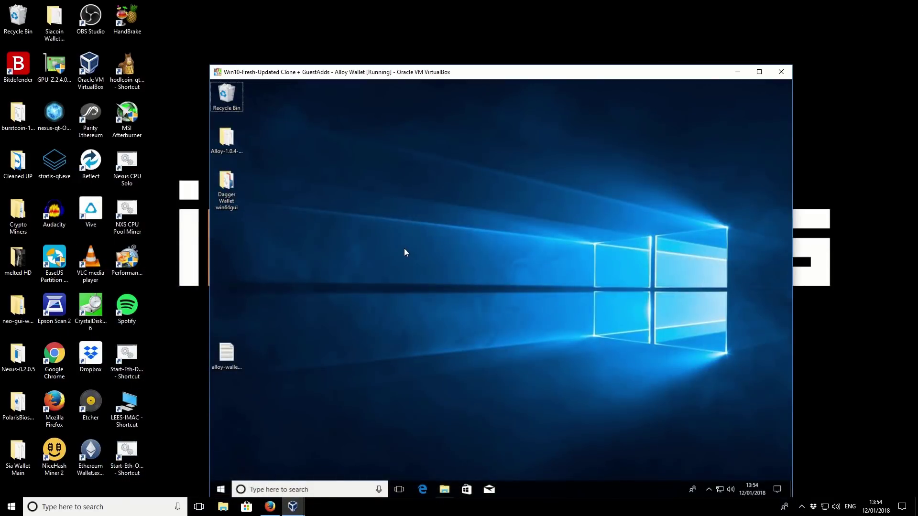
- Launch xdagwallet from the desktop Dagger Wallet win64gui folder, choosing Run at the Security Warning
{"action": "double_click", "coordinate": [227, 184]}
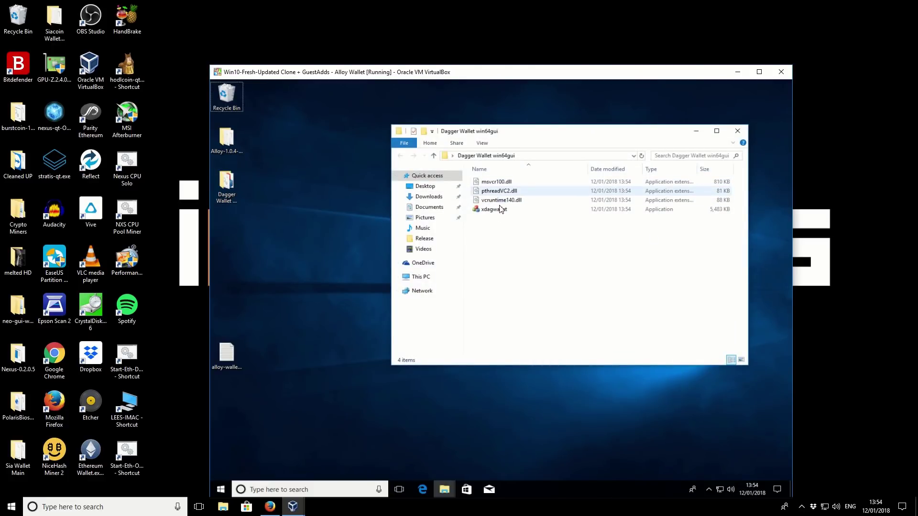
{"action": "left_click", "coordinate": [488, 213]}
{"action": "double_click", "coordinate": [485, 211]}
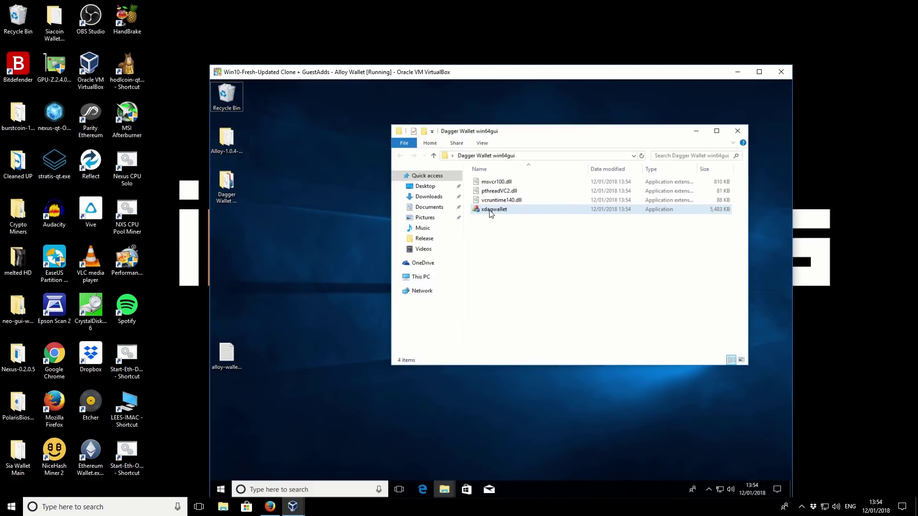
{"action": "double_click", "coordinate": [490, 212]}
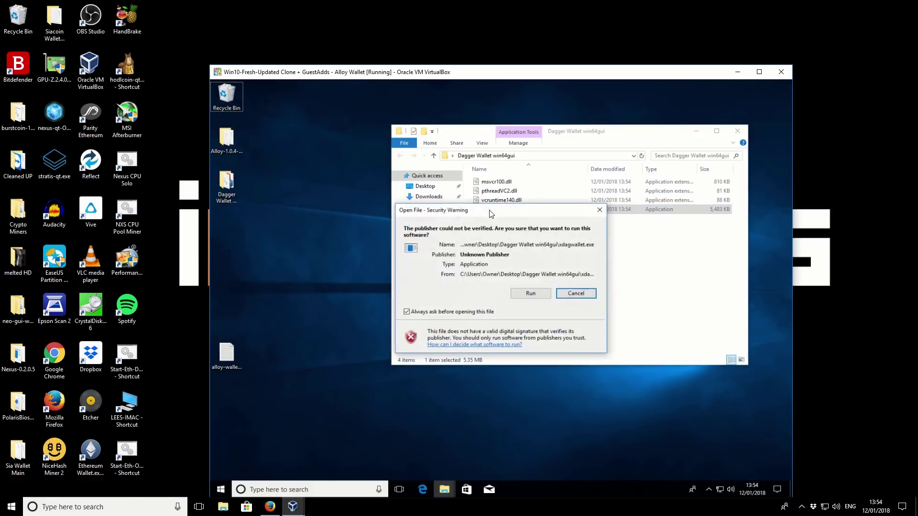
{"action": "left_click", "coordinate": [529, 292]}
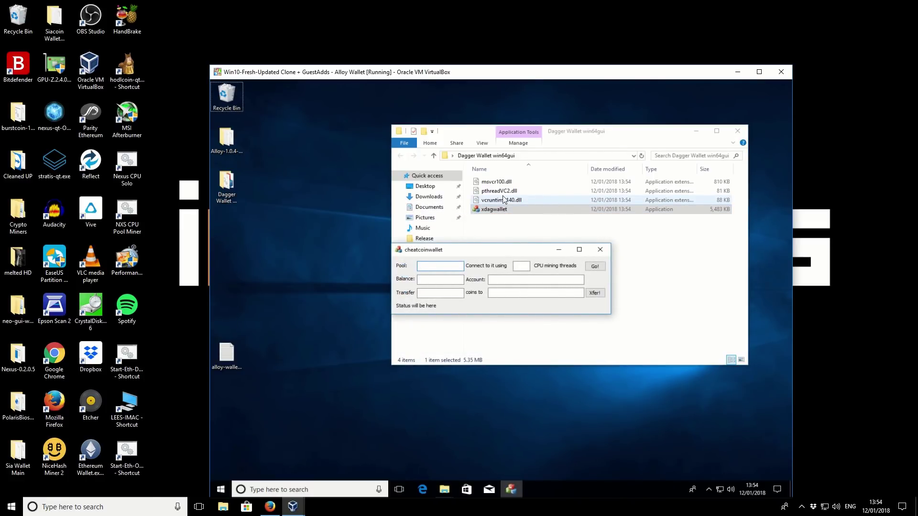
- Minimize Explorer and position the empty cheatcoinwallet window near the middle of the VM desktop
{"action": "left_click", "coordinate": [697, 131]}
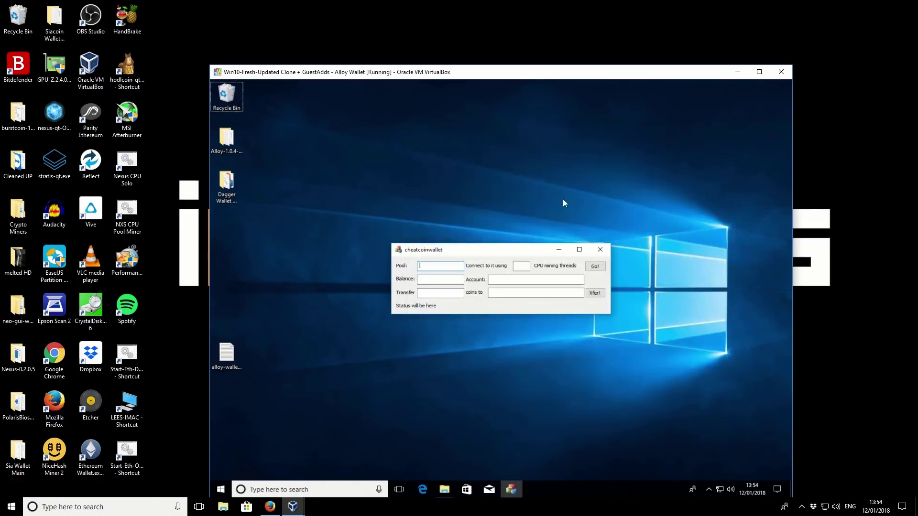
{"action": "left_click_drag", "start_coordinate": [530, 251], "coordinate": [523, 157]}
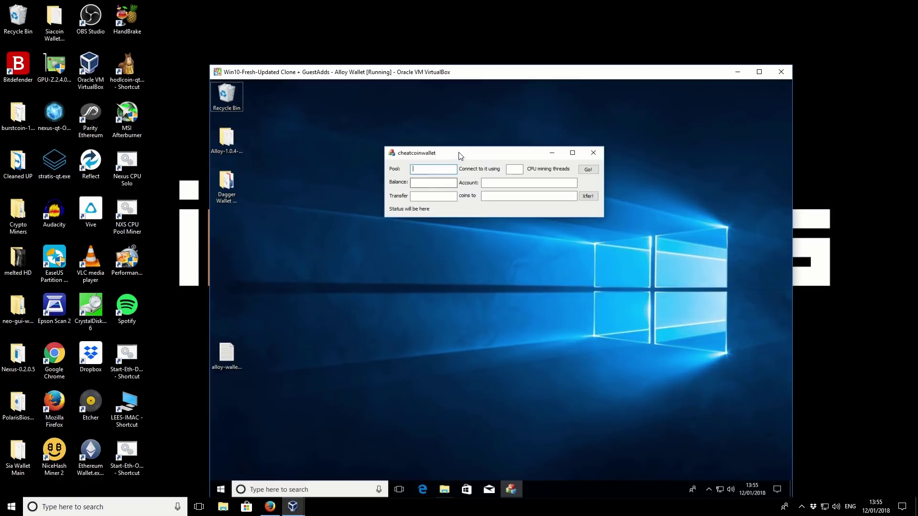
{"action": "left_click_drag", "start_coordinate": [461, 153], "coordinate": [459, 176]}
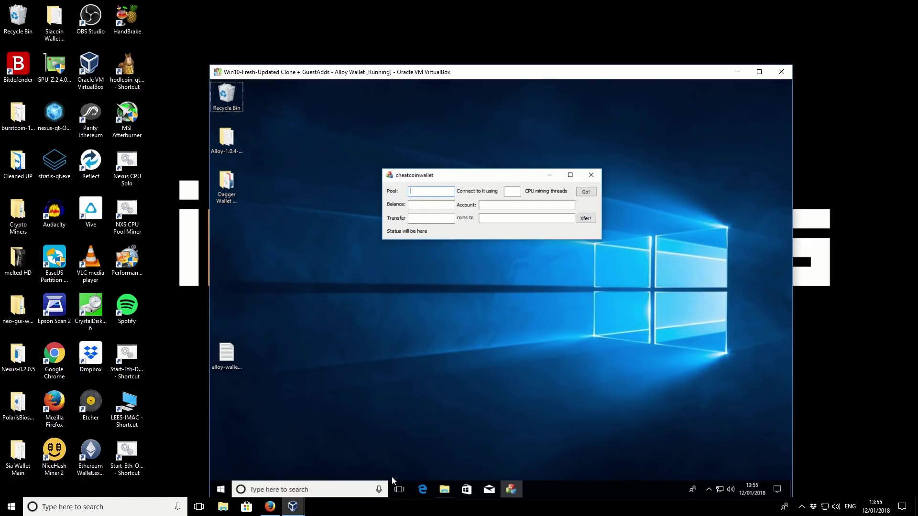
- Select and copy pool address 54.37.158.221:13654 from the Dagger Downloads pools list
{"action": "left_click", "coordinate": [276, 509]}
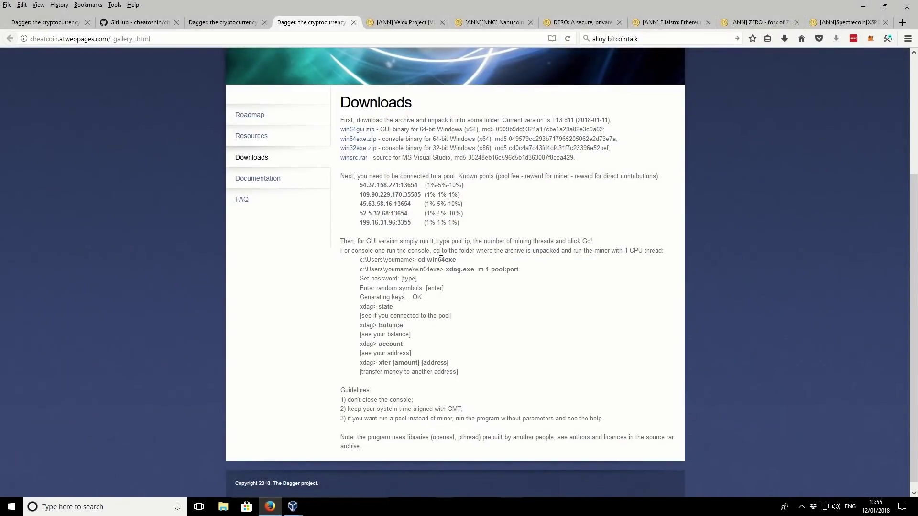
{"action": "left_click_drag", "start_coordinate": [360, 185], "coordinate": [418, 184]}
{"action": "key", "text": "ctrl+c"}
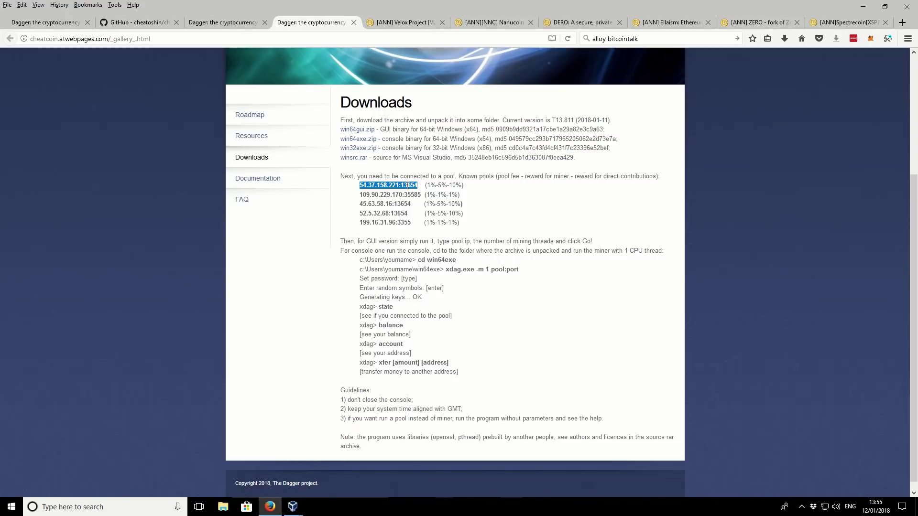
- Paste pool 54.37.158.221:13654 into the wallet, set 3 mining threads, and press Go!
{"action": "mouse_move", "coordinate": [293, 507]}
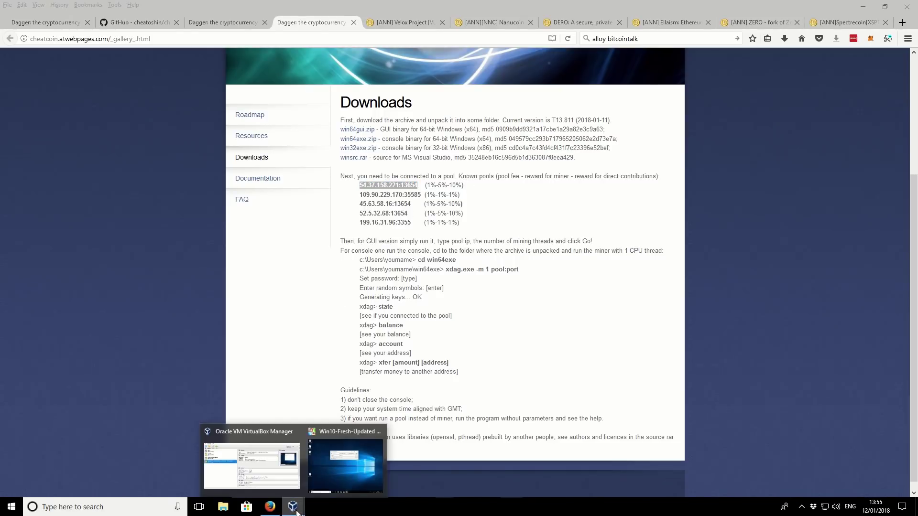
{"action": "left_click", "coordinate": [340, 468]}
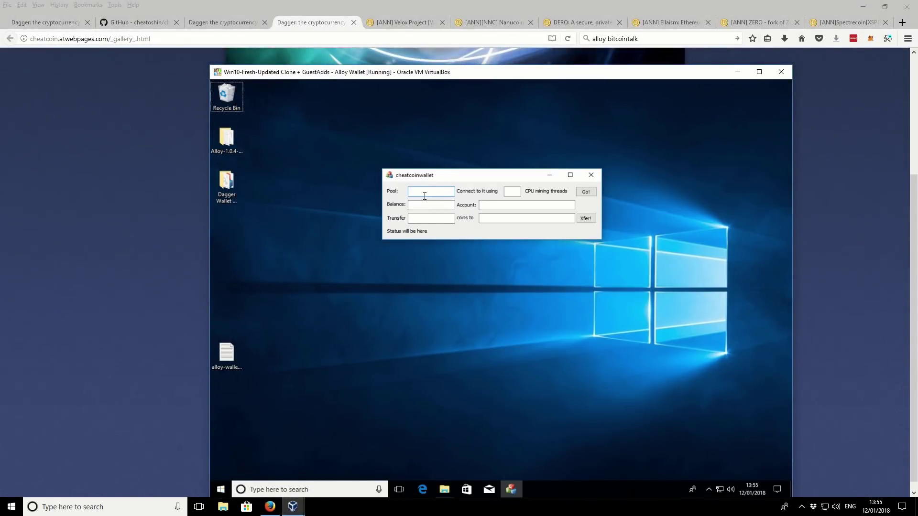
{"action": "key", "text": "ctrl+v"}
{"action": "left_click_drag", "start_coordinate": [440, 191], "coordinate": [457, 191]}
{"action": "left_click", "coordinate": [506, 191]}
{"action": "type", "text": "3"}
{"action": "left_click", "coordinate": [585, 191]}
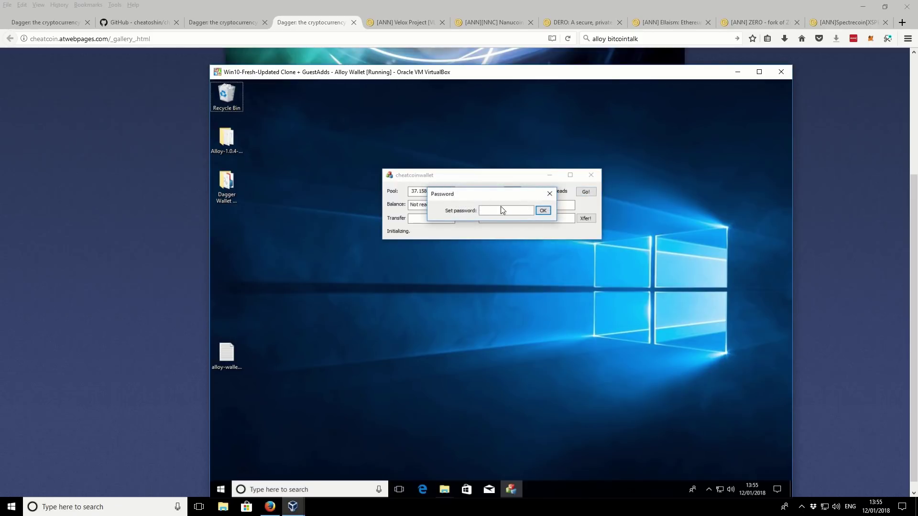
- Set and re-type the wallet password, then enter random keys to finish setup
{"action": "left_click", "coordinate": [496, 213]}
{"action": "type", "text": "•••••••"}
{"action": "left_click", "coordinate": [542, 212]}
{"action": "type", "text": "••••••••"}
{"action": "left_click", "coordinate": [544, 211]}
{"action": "left_click_drag", "start_coordinate": [487, 194], "coordinate": [478, 246]}
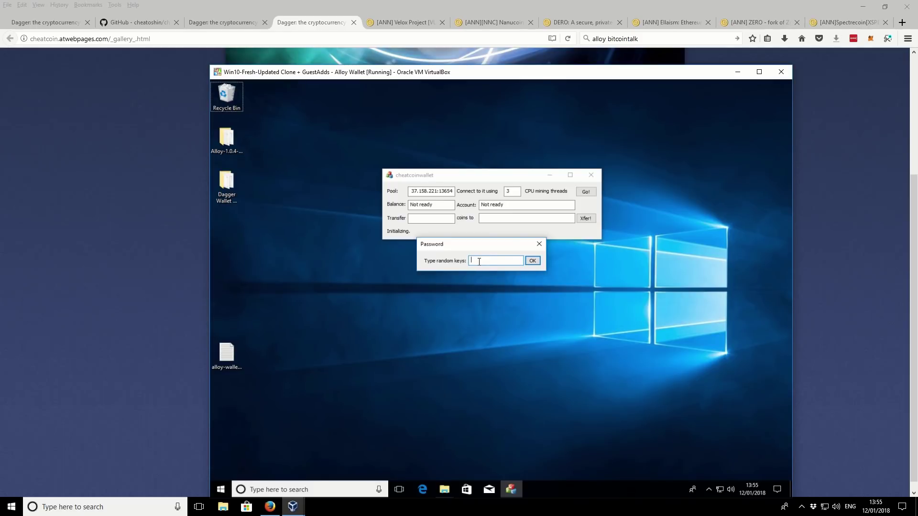
{"action": "left_click", "coordinate": [482, 260]}
{"action": "type", "text": "••••••••"}
{"action": "left_click", "coordinate": [533, 260]}
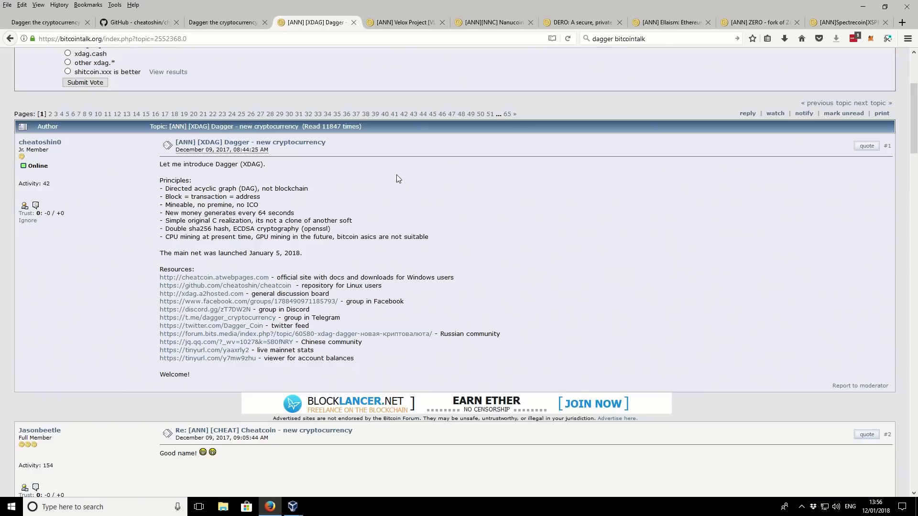
- Scroll the Bitcointalk [ANN] [XDAG] Dagger announcement while the wallet initializes
{"action": "scroll", "coordinate": [397, 174], "scroll_direction": "down", "scroll_amount": 2}
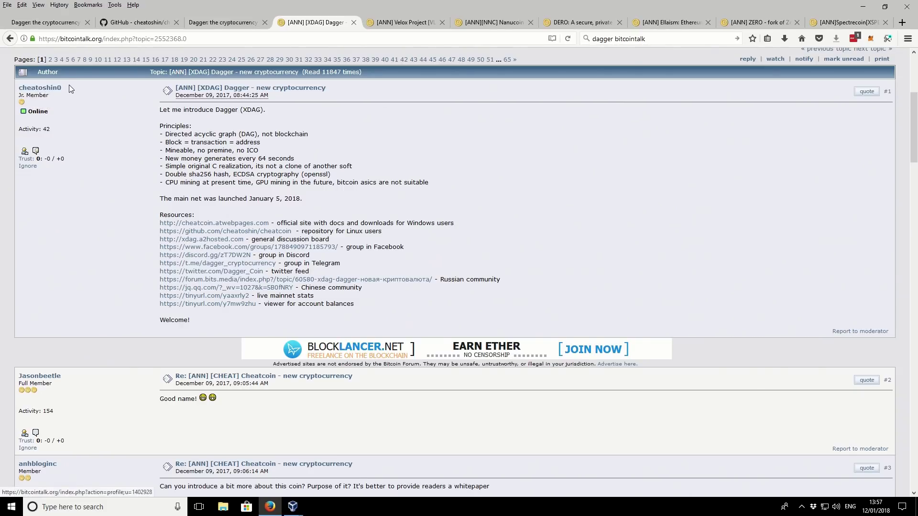
- Skim the announcement's opening post and replies, then go back to the Dagger Roadmap page
{"action": "left_click_drag", "start_coordinate": [69, 86], "coordinate": [17, 90]}
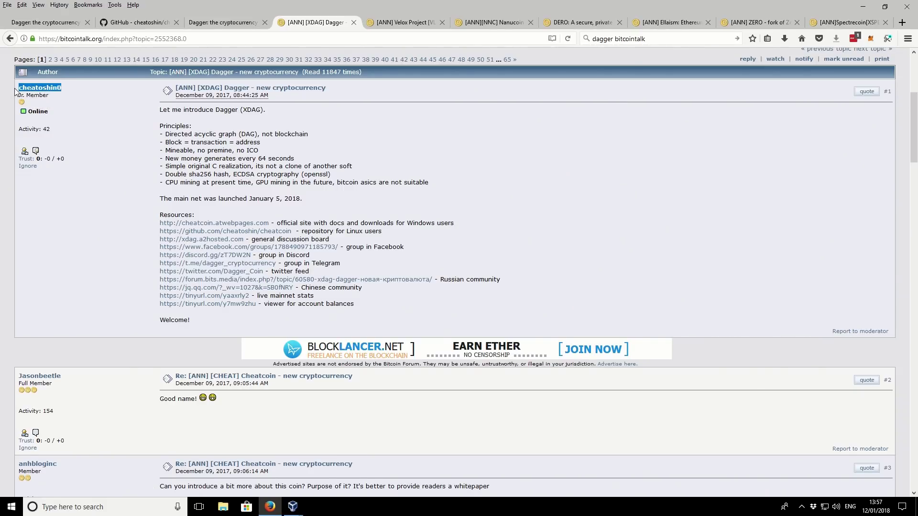
{"action": "left_click", "coordinate": [269, 124]}
{"action": "left_click_drag", "start_coordinate": [157, 128], "coordinate": [325, 160]}
{"action": "left_click", "coordinate": [218, 154]}
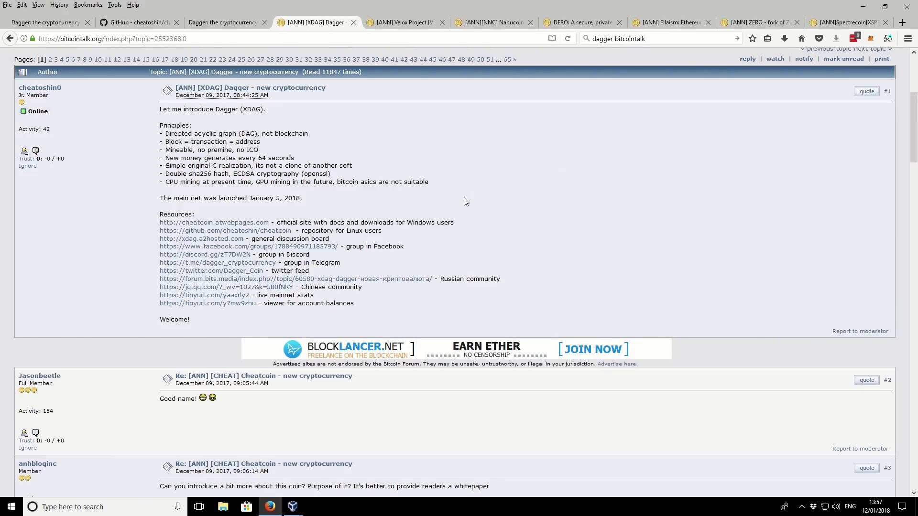
{"action": "scroll", "coordinate": [473, 199], "scroll_direction": "down", "scroll_amount": 6}
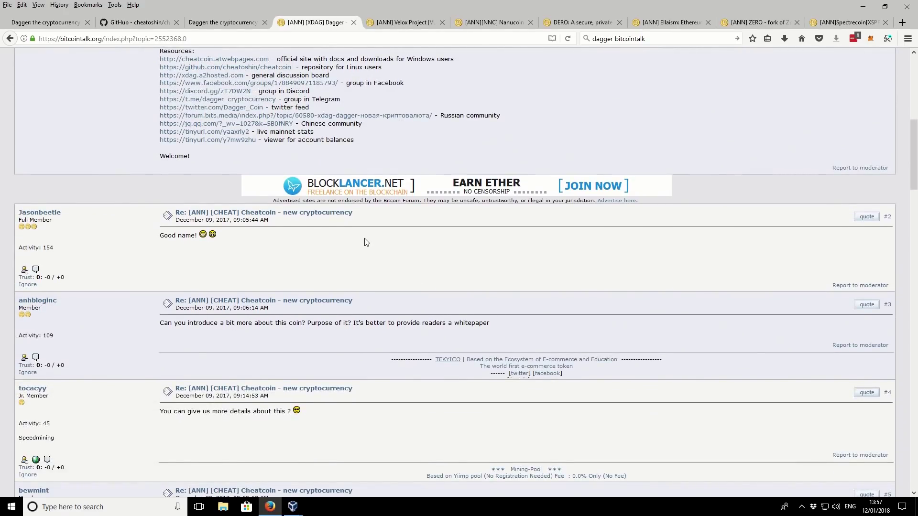
{"action": "scroll", "coordinate": [366, 241], "scroll_direction": "down", "scroll_amount": 10}
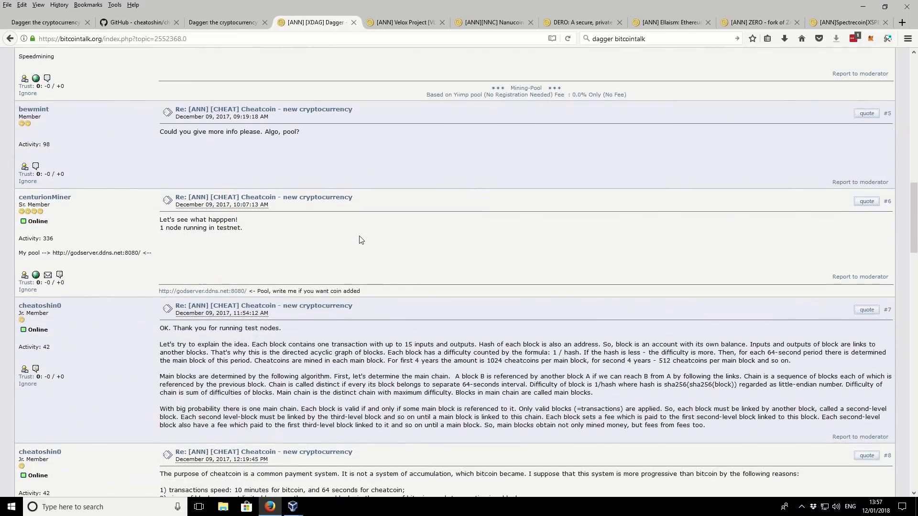
{"action": "scroll", "coordinate": [361, 239], "scroll_direction": "down", "scroll_amount": 3}
{"action": "scroll", "coordinate": [361, 239], "scroll_direction": "up", "scroll_amount": 12}
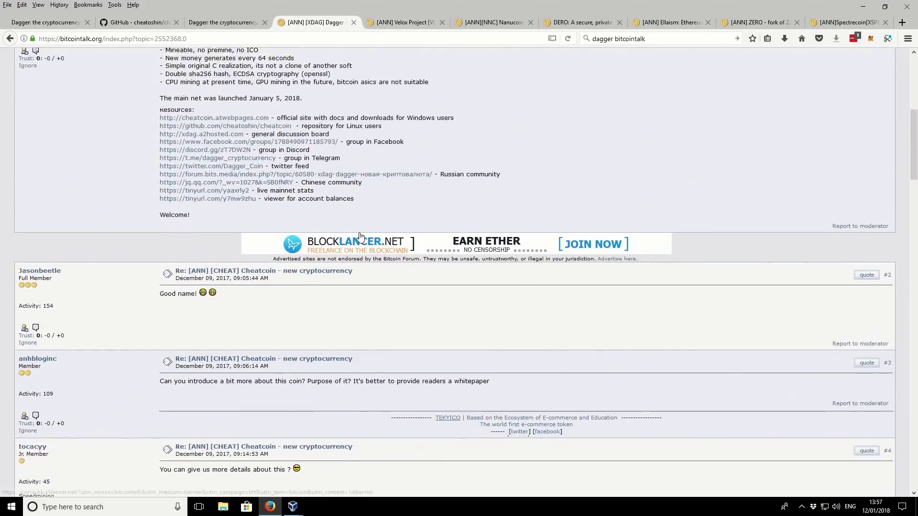
{"action": "scroll", "coordinate": [361, 237], "scroll_direction": "up", "scroll_amount": 5}
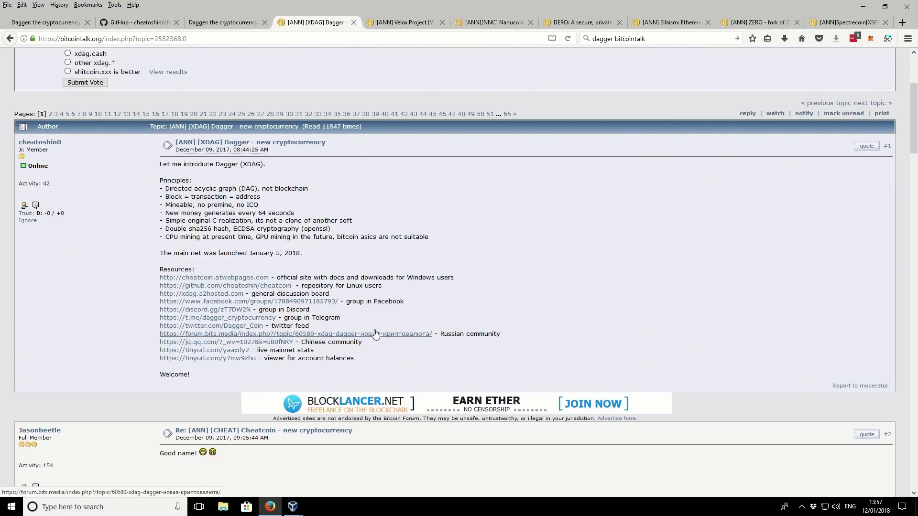
{"action": "left_click", "coordinate": [228, 25]}
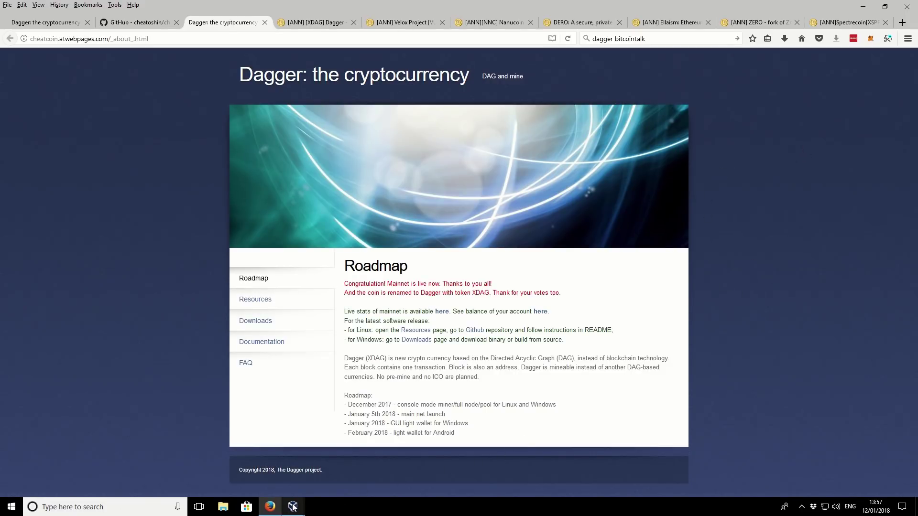
- Bring the VM's xdagwallet forward and check the 0.000000000 balance and account address
{"action": "mouse_move", "coordinate": [294, 507]}
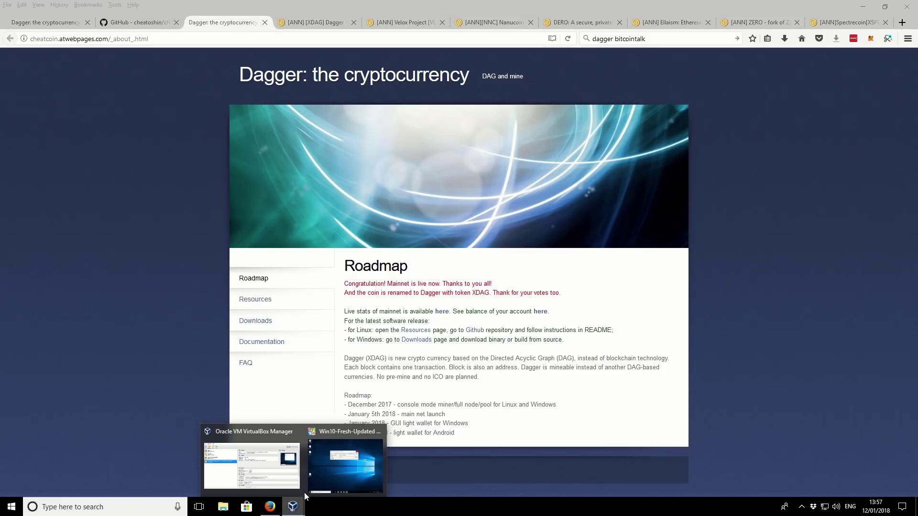
{"action": "left_click", "coordinate": [326, 476]}
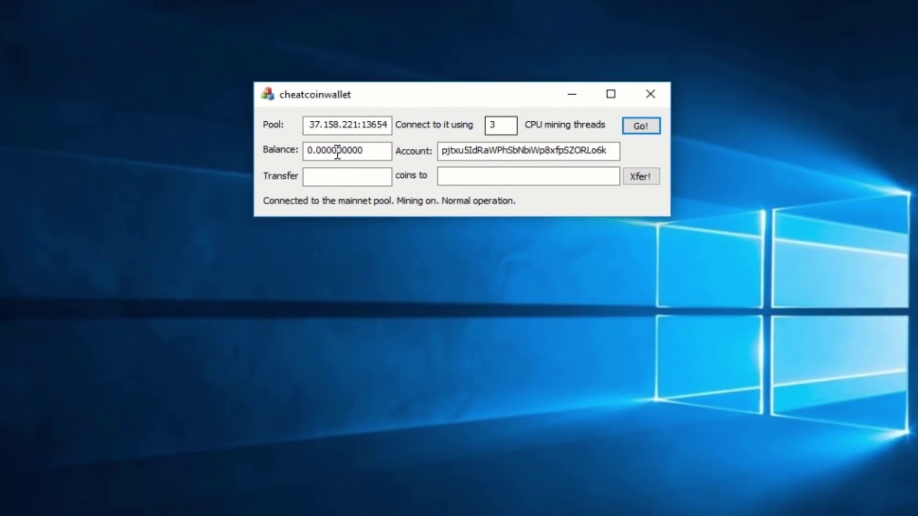
{"action": "left_click", "coordinate": [307, 150]}
{"action": "left_click_drag", "start_coordinate": [444, 147], "coordinate": [611, 143]}
{"action": "left_click", "coordinate": [611, 143]}
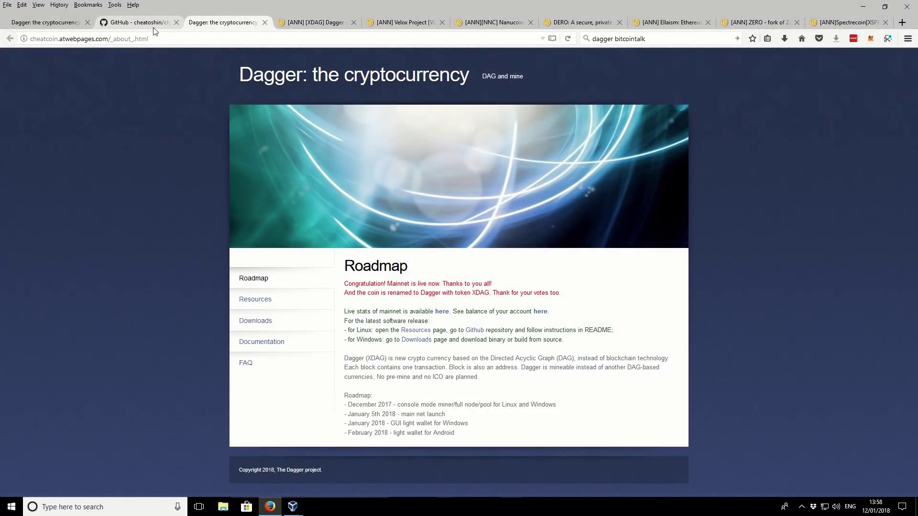
- From the Dagger Resources page, open the live mainnet stats link in a new tab
{"action": "left_click", "coordinate": [263, 302]}
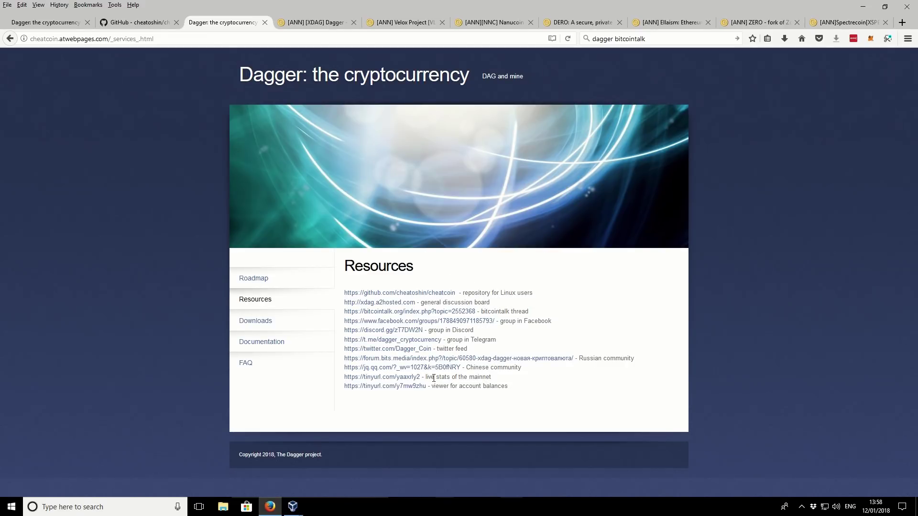
{"action": "right_click", "coordinate": [402, 380]}
{"action": "left_click", "coordinate": [423, 382]}
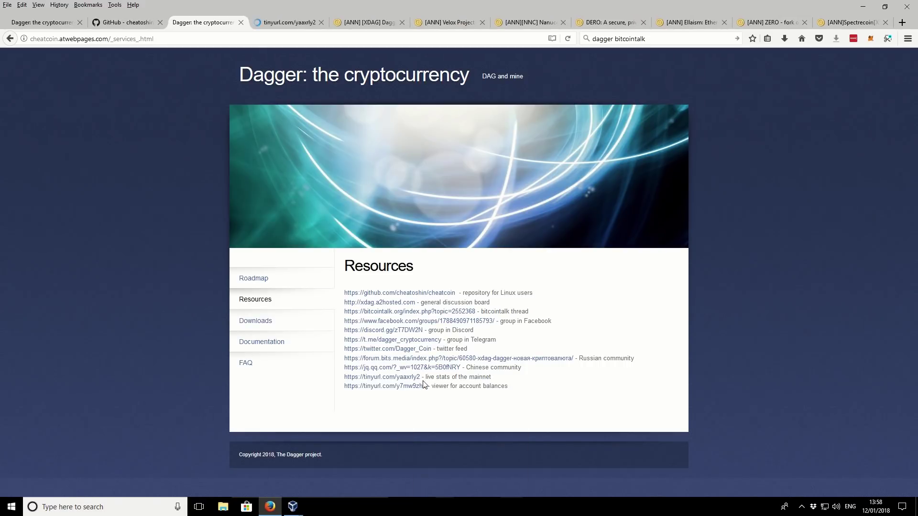
- View the live mainnet statistics and highlight the 5709.23 hour hashrate
{"action": "left_click", "coordinate": [289, 23]}
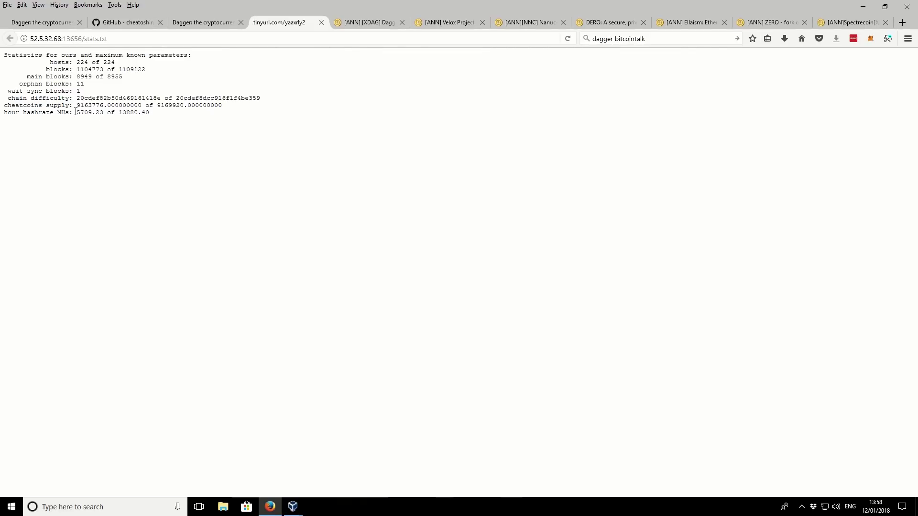
{"action": "left_click_drag", "start_coordinate": [76, 113], "coordinate": [106, 113]}
{"action": "left_click", "coordinate": [160, 117]}
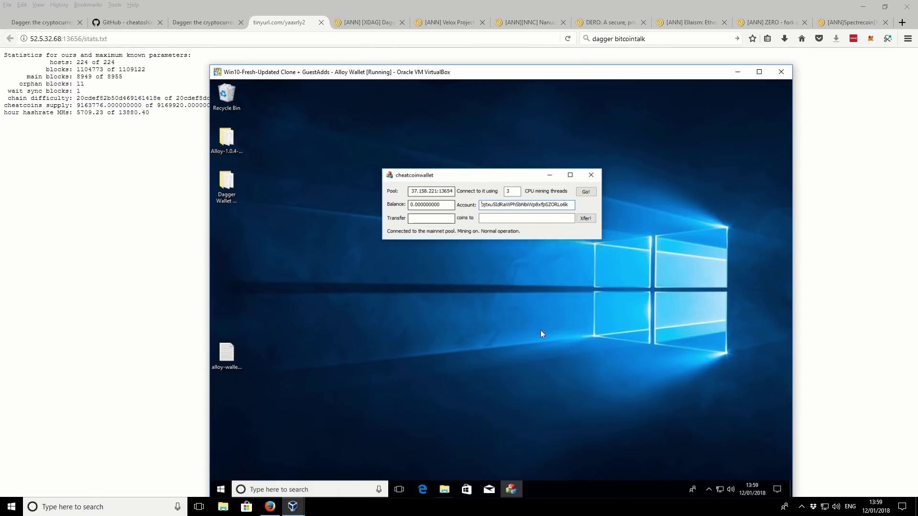
- Open the Dagger Wallet win64gui folder in the VM's File Explorer
{"action": "left_click", "coordinate": [444, 492]}
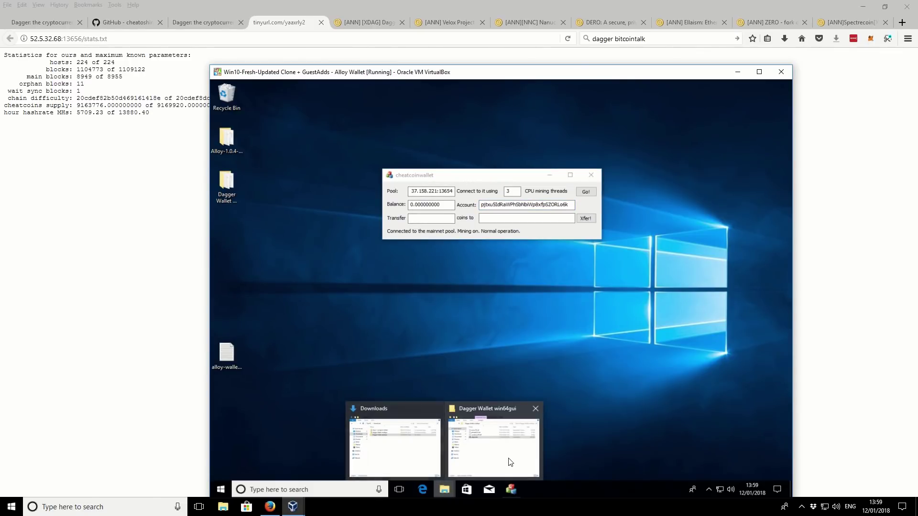
{"action": "left_click", "coordinate": [492, 445]}
{"action": "left_click", "coordinate": [515, 309]}
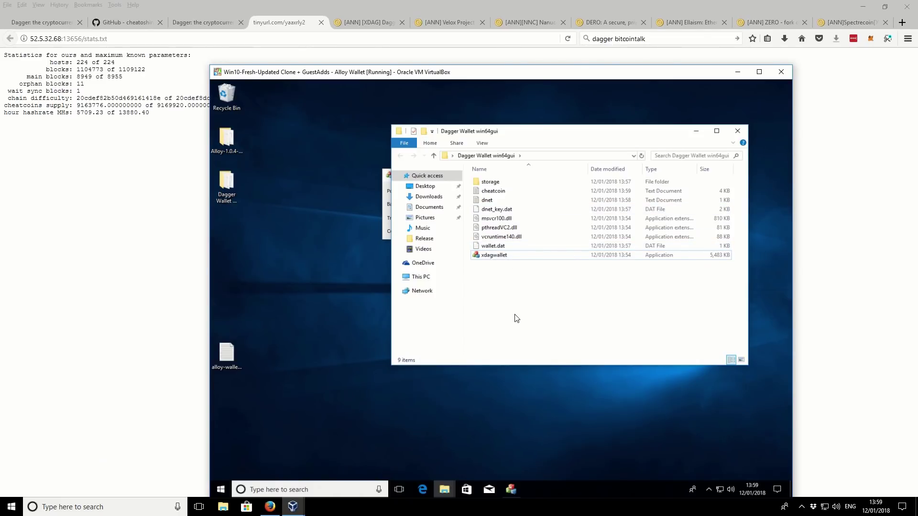
- Read through the cheatcoin.txt log in Notepad, then close it
{"action": "double_click", "coordinate": [500, 194]}
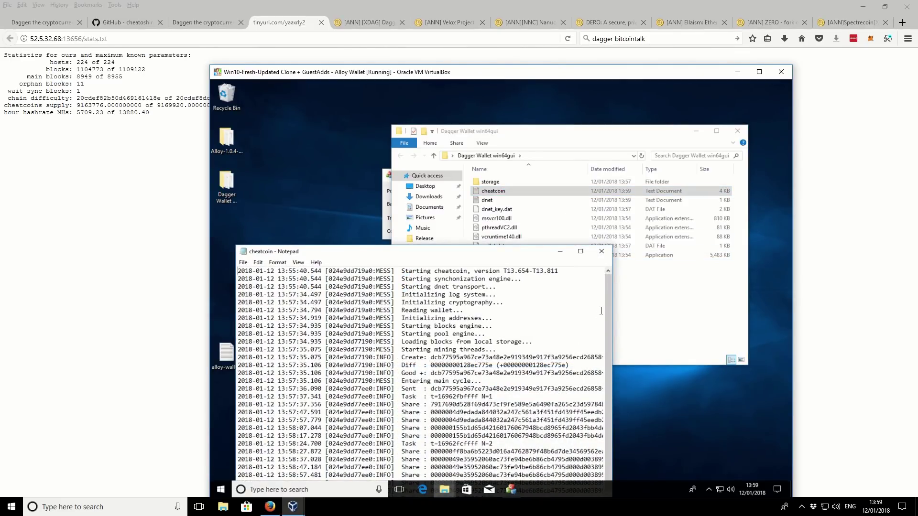
{"action": "scroll", "coordinate": [603, 327], "scroll_direction": "down", "scroll_amount": 1}
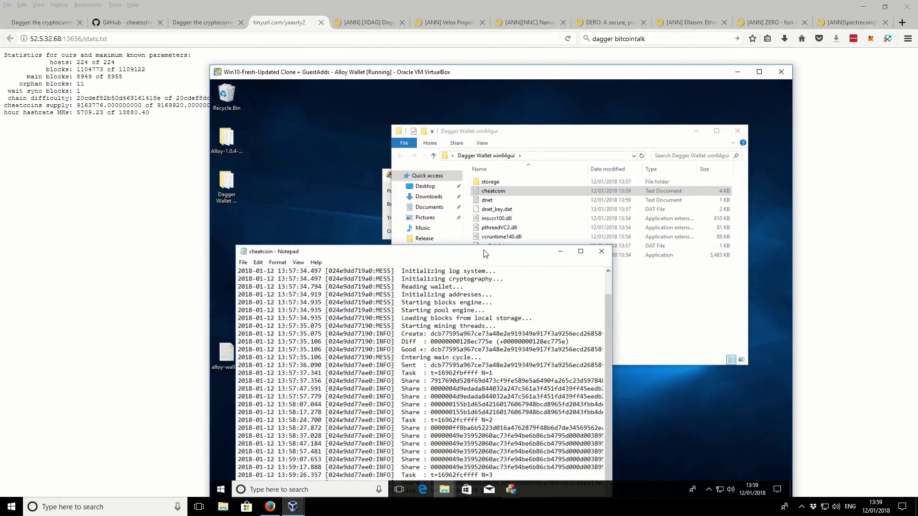
{"action": "left_click_drag", "start_coordinate": [484, 253], "coordinate": [488, 168]}
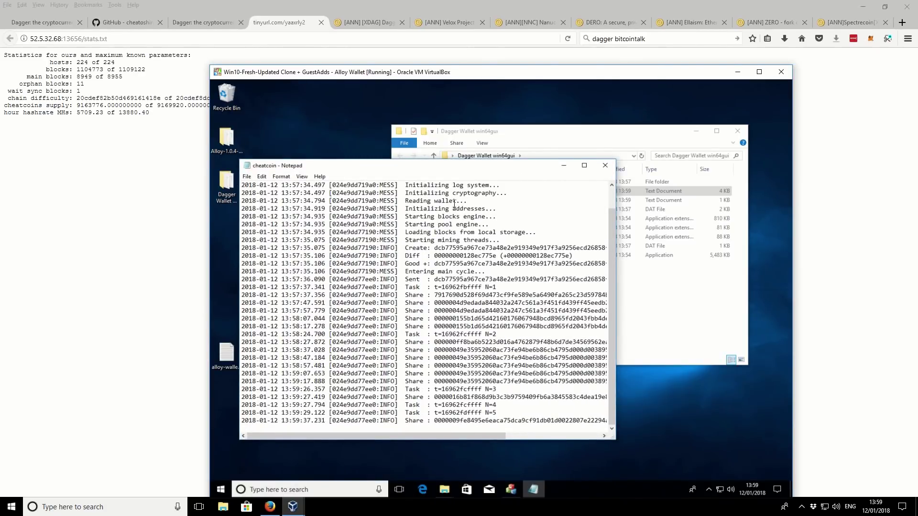
{"action": "left_click", "coordinate": [605, 166]}
{"action": "left_click", "coordinate": [547, 306]}
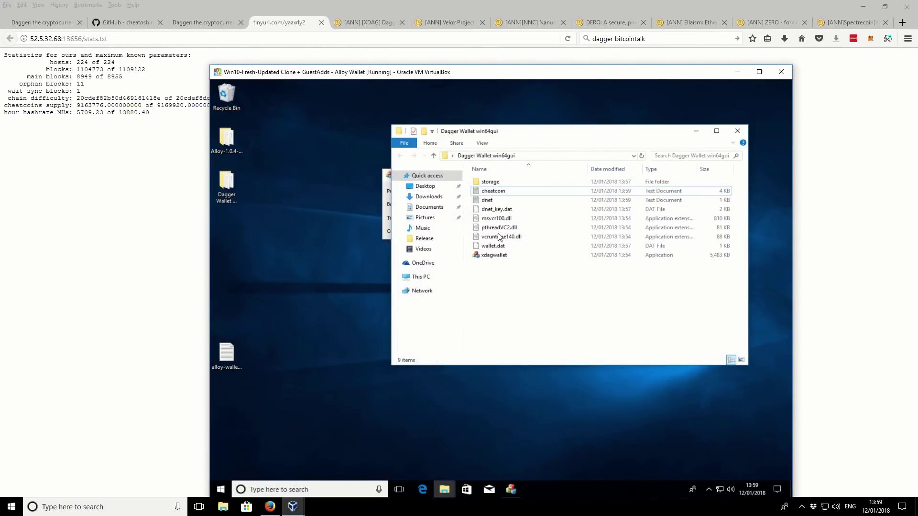
- Review the dnet.txt log in Notepad, then close it
{"action": "double_click", "coordinate": [487, 201]}
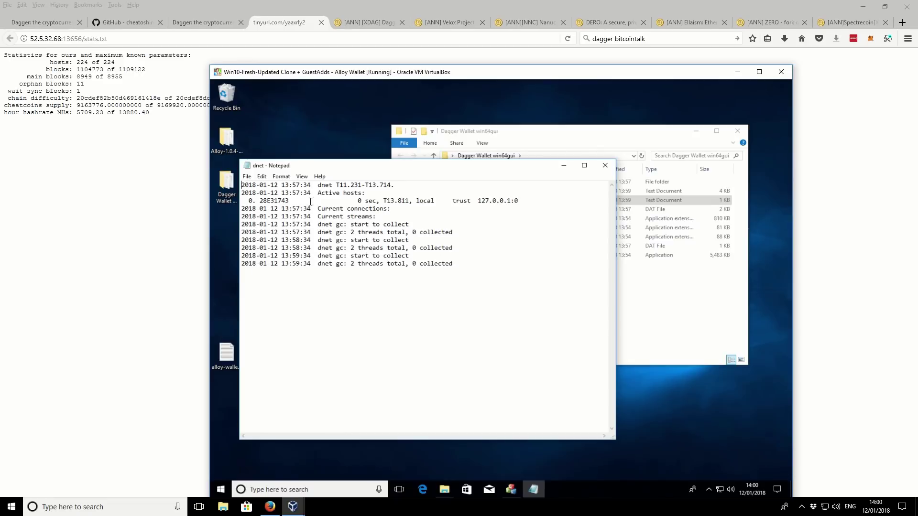
{"action": "left_click", "coordinate": [604, 166]}
{"action": "left_click", "coordinate": [522, 300]}
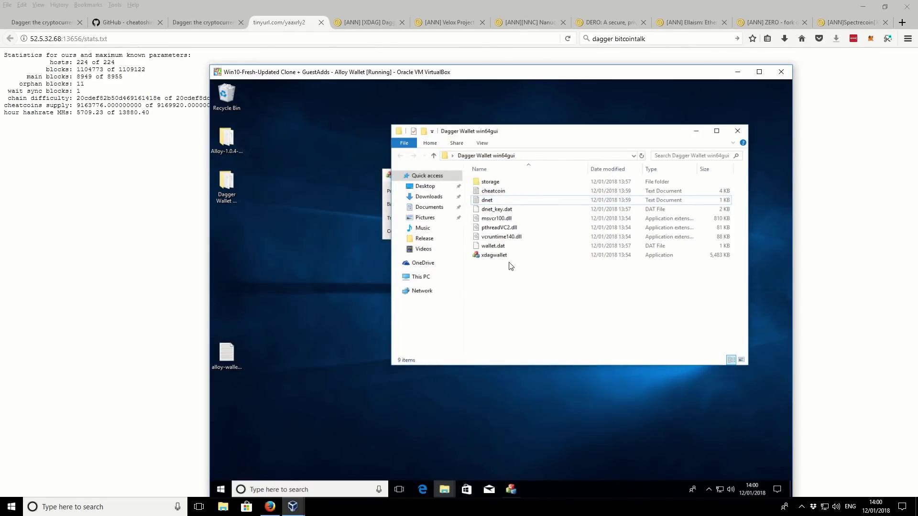
- Minimize the win64gui folder and move the VirtualBox window up-left to show the mining wallet
{"action": "left_click", "coordinate": [696, 131]}
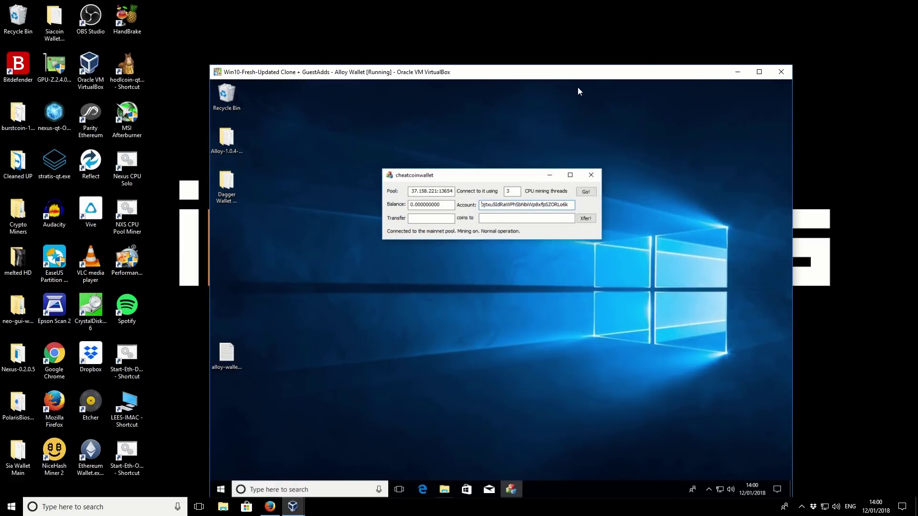
{"action": "left_click_drag", "start_coordinate": [577, 71], "coordinate": [550, 30]}
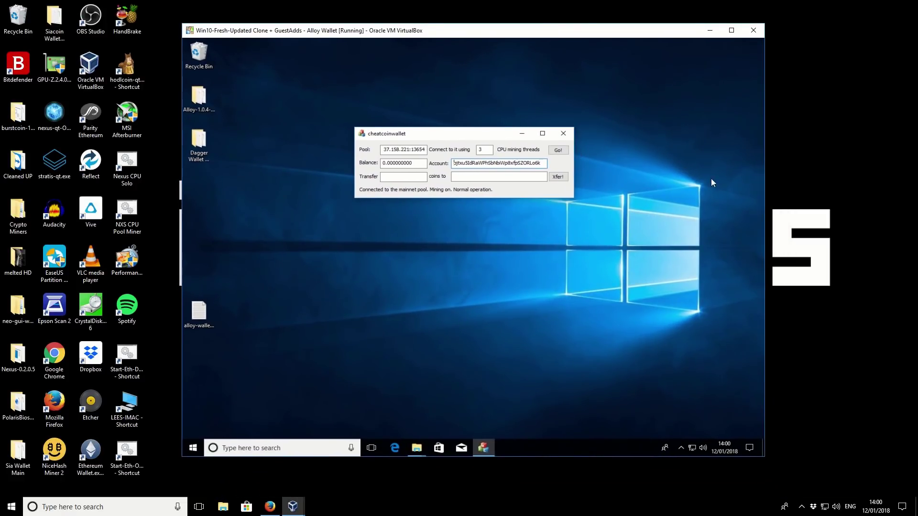